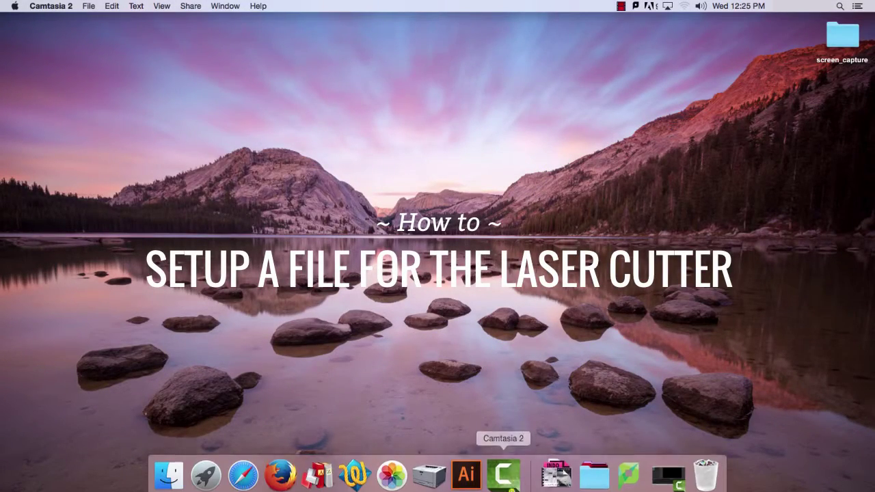
Bring Illustrator to the front and open the File menu
{"action": "left_click", "coordinate": [467, 470]}
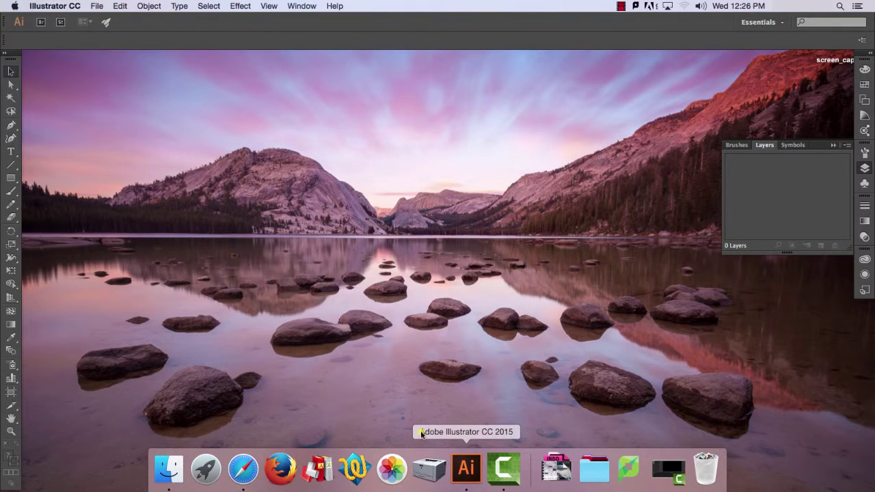
{"action": "left_click", "coordinate": [96, 9]}
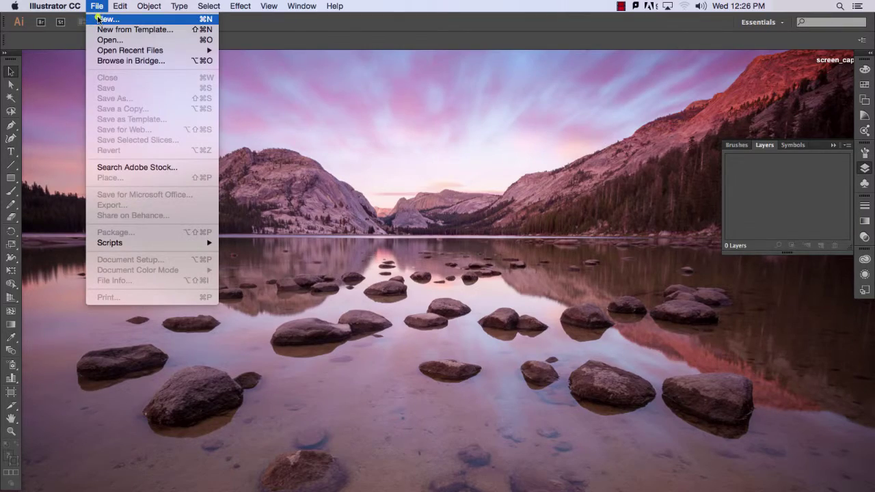
Start a new document and change its width from 22 in to 5 in, keeping height 5 in
{"action": "left_click", "coordinate": [106, 20]}
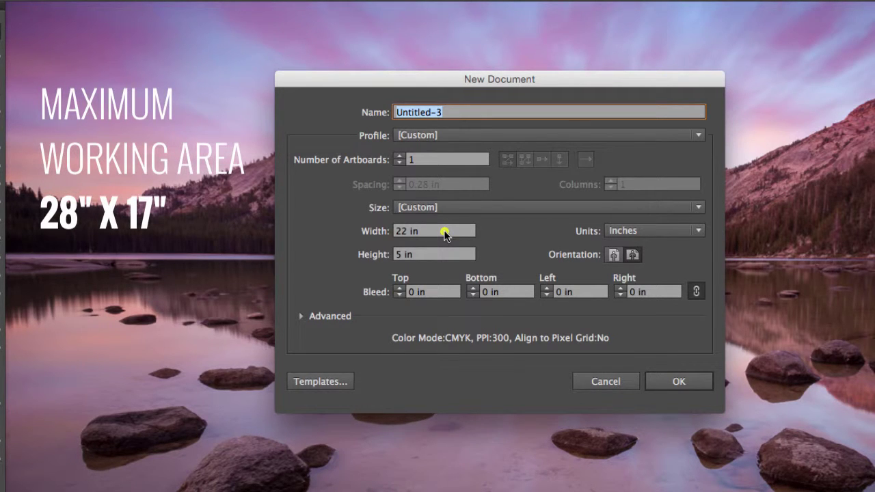
{"action": "left_click", "coordinate": [444, 235]}
{"action": "left_click_drag", "start_coordinate": [445, 234], "coordinate": [371, 233]}
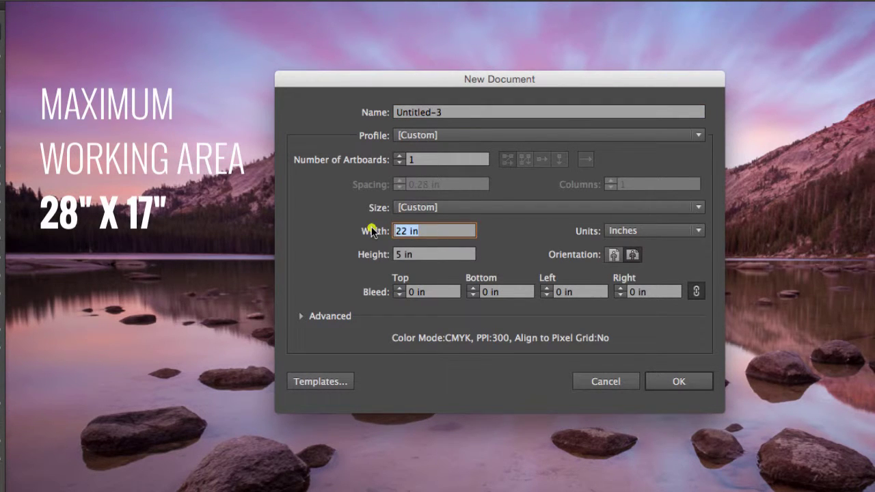
{"action": "type", "text": "5"}
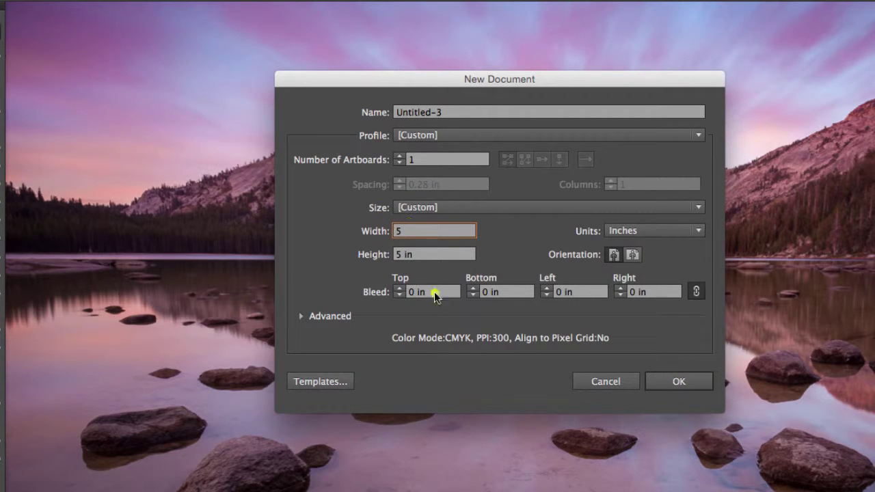
Create the 5 × 5 in document with Color Mode set to RGB
{"action": "left_click", "coordinate": [301, 316]}
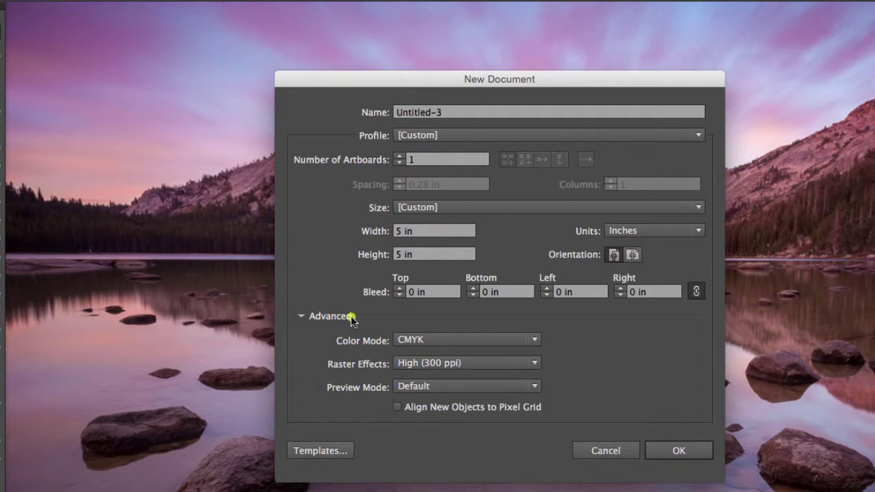
{"action": "left_click", "coordinate": [450, 341]}
{"action": "left_click", "coordinate": [445, 368]}
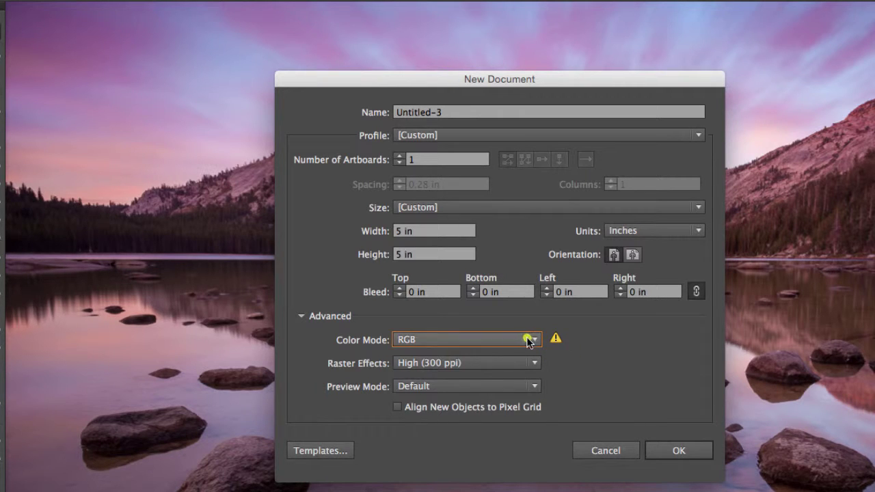
{"action": "left_click", "coordinate": [677, 452]}
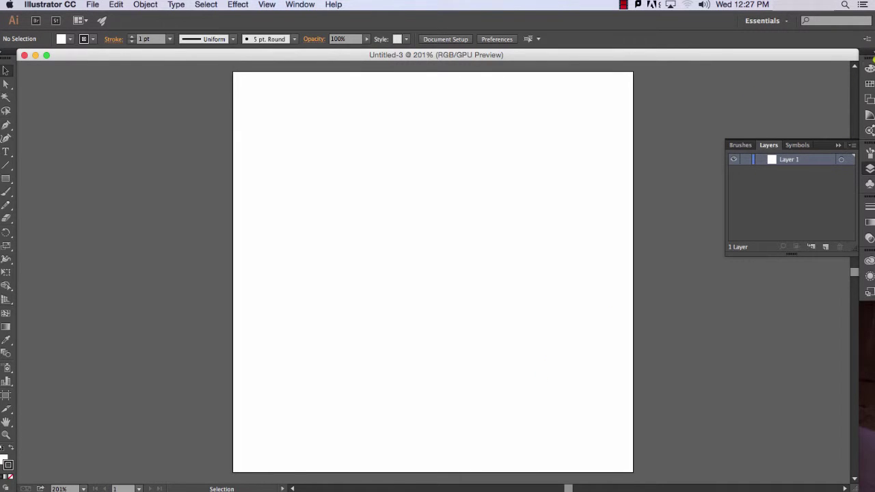
Show the Color panel with its RGB sliders
{"action": "left_click", "coordinate": [870, 70]}
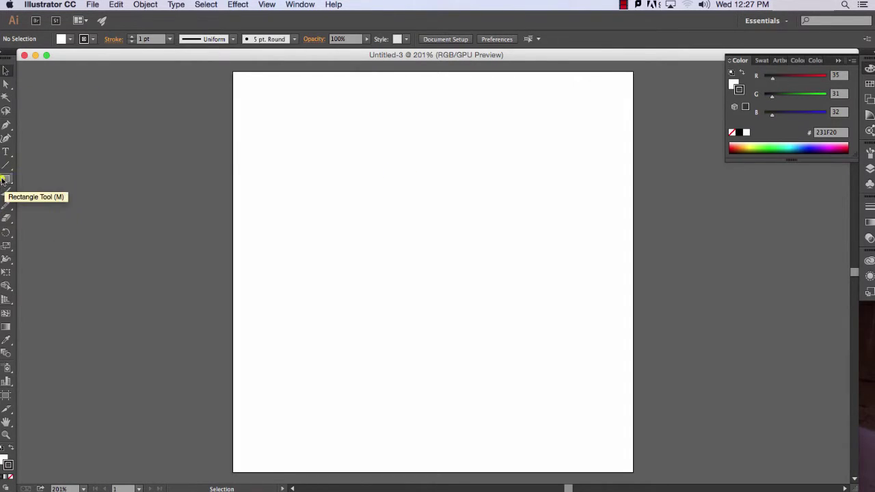
Draw a text area near the top of the artboard and type the word etching
{"action": "left_click", "coordinate": [5, 156]}
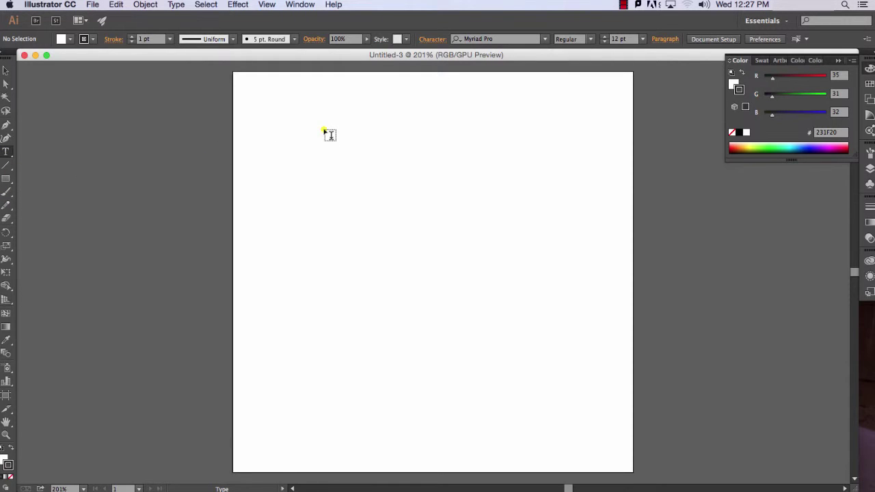
{"action": "left_click_drag", "start_coordinate": [308, 133], "coordinate": [547, 216]}
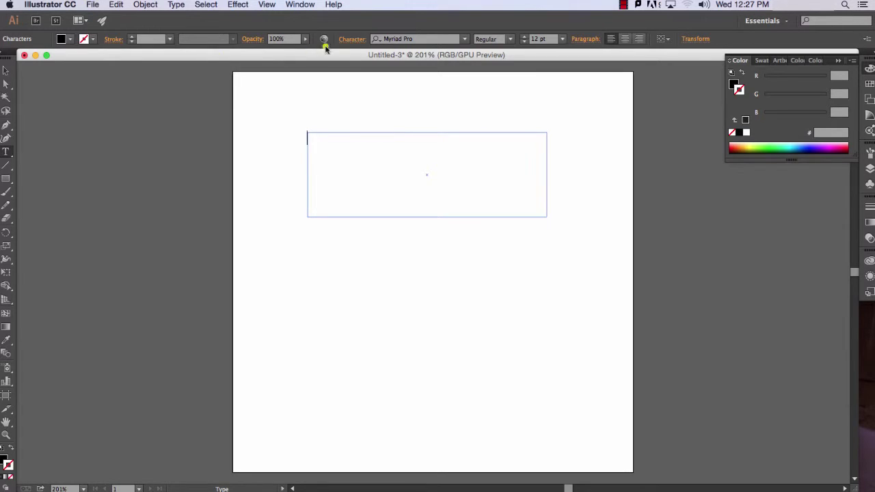
{"action": "left_click", "coordinate": [562, 39]}
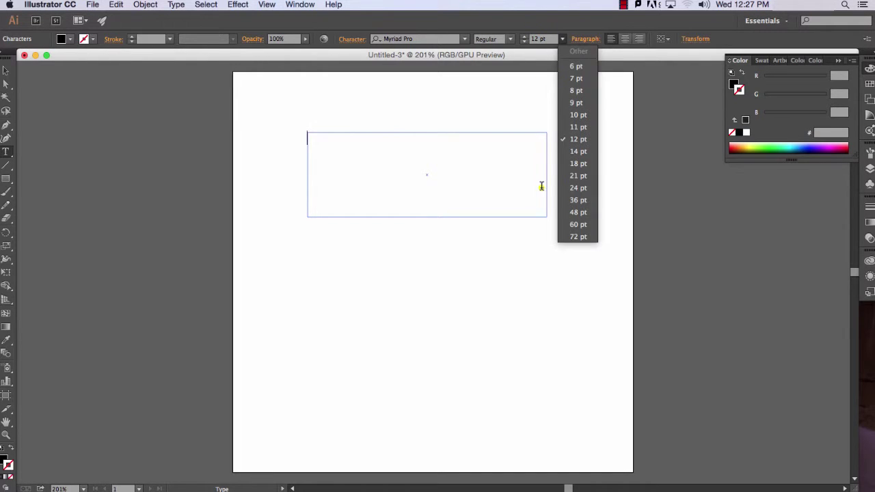
{"action": "left_click", "coordinate": [573, 242]}
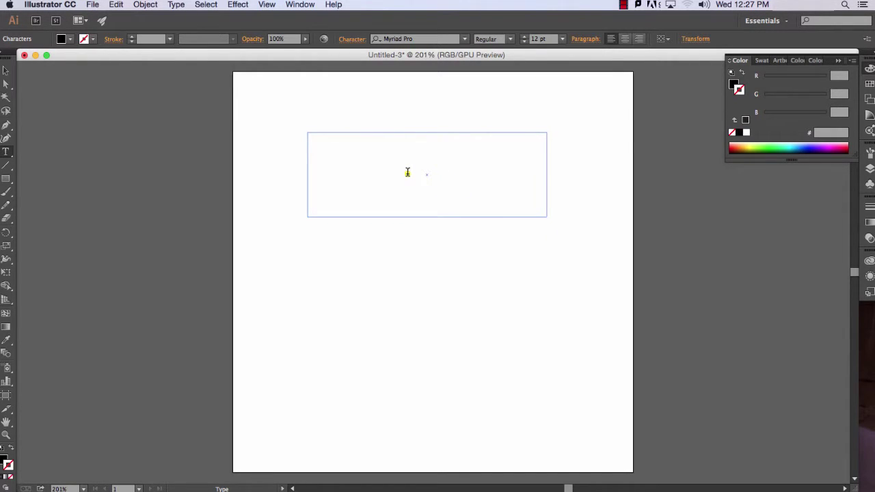
{"action": "type", "text": "etching"}
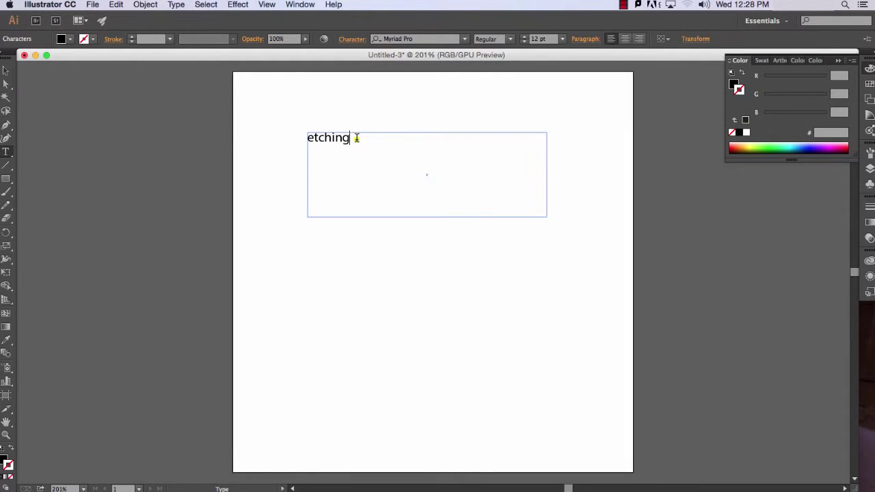
{"action": "left_click_drag", "start_coordinate": [351, 138], "coordinate": [311, 137]}
Set etching in Optima at 72 pt and widen its box to fit one line
{"action": "left_click", "coordinate": [464, 39]}
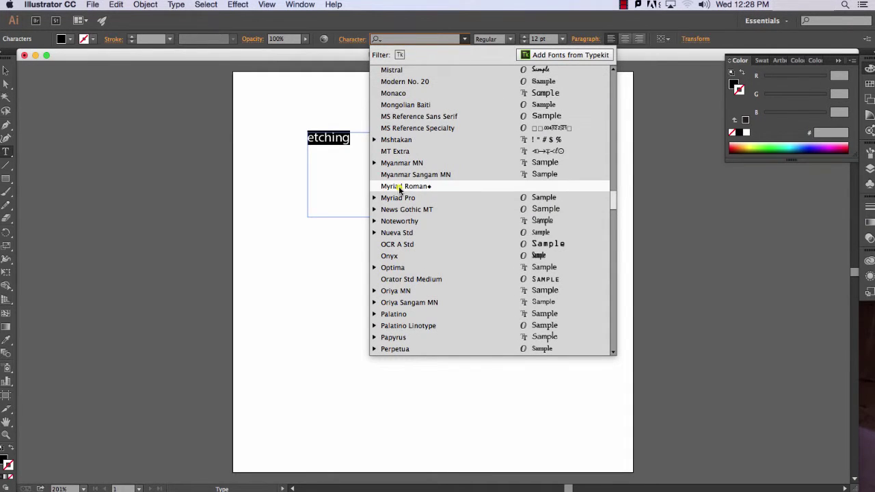
{"action": "left_click", "coordinate": [397, 268]}
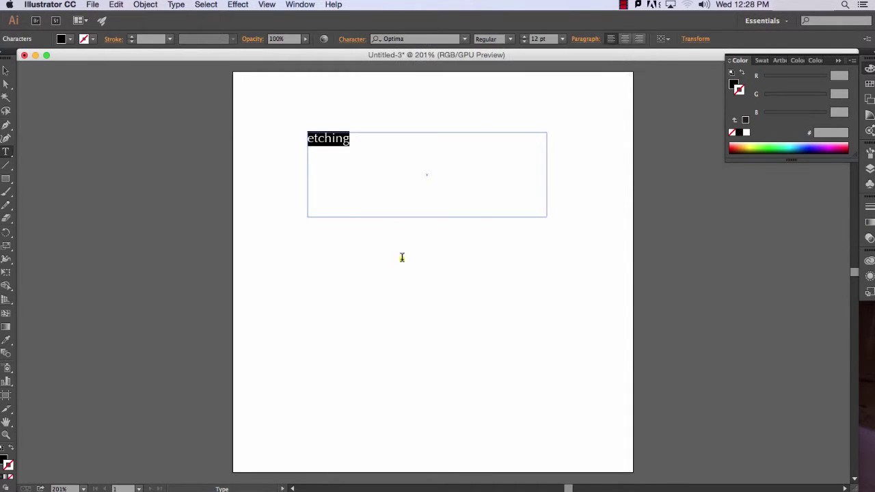
{"action": "left_click", "coordinate": [562, 39]}
{"action": "left_click", "coordinate": [574, 238]}
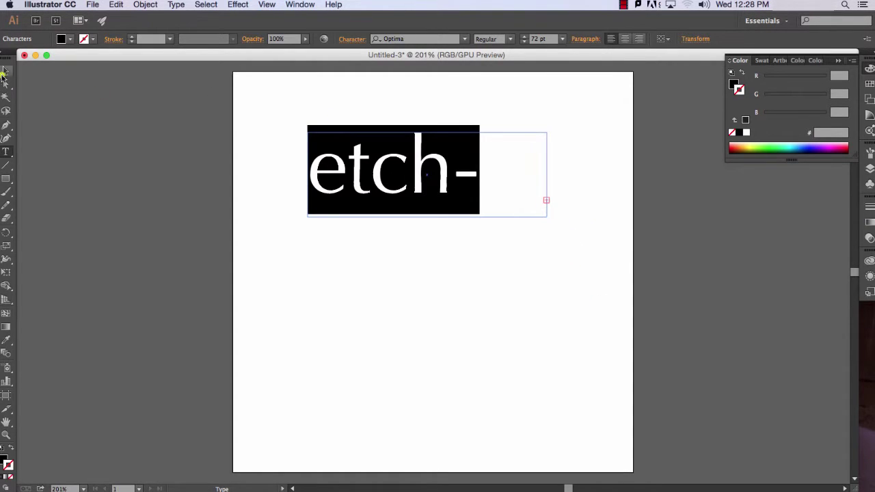
{"action": "left_click", "coordinate": [6, 70]}
{"action": "left_click_drag", "start_coordinate": [547, 174], "coordinate": [592, 175]}
{"action": "left_click", "coordinate": [552, 258]}
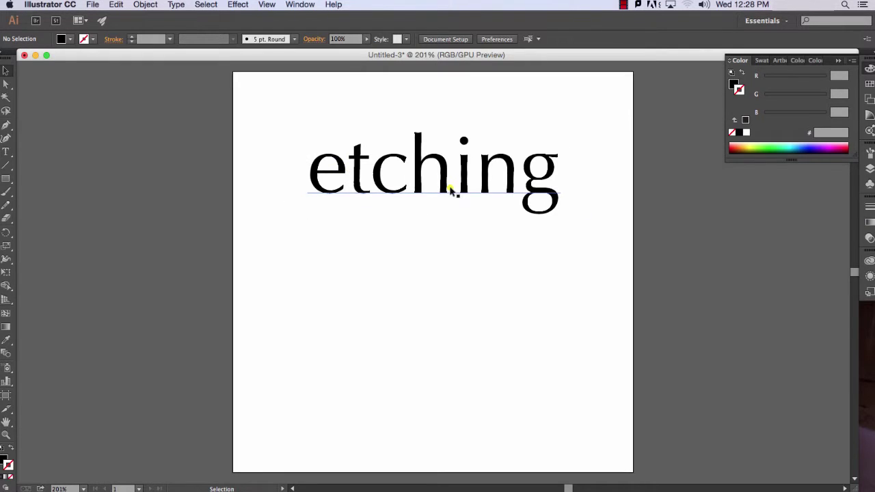
Adjust the fill colour and draw a square below the word etching
{"action": "left_click", "coordinate": [735, 87]}
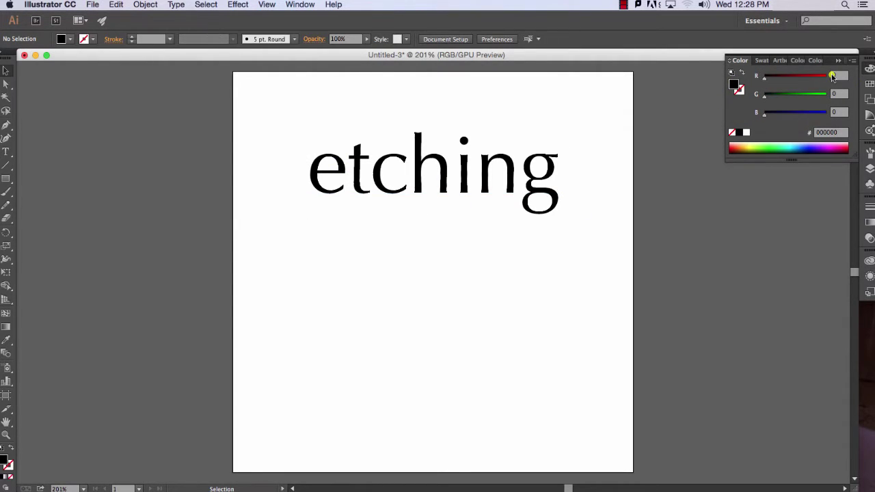
{"action": "left_click", "coordinate": [838, 76]}
{"action": "left_click", "coordinate": [6, 178]}
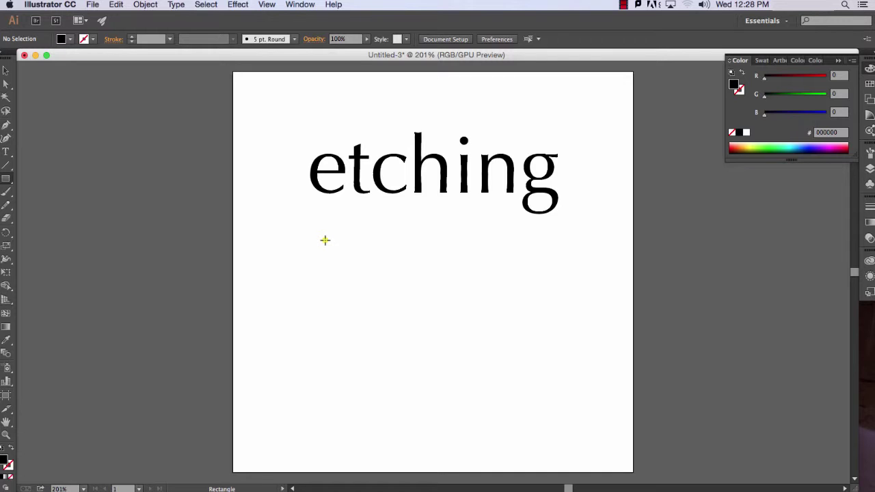
{"action": "left_click_drag", "start_coordinate": [325, 240], "coordinate": [407, 320]}
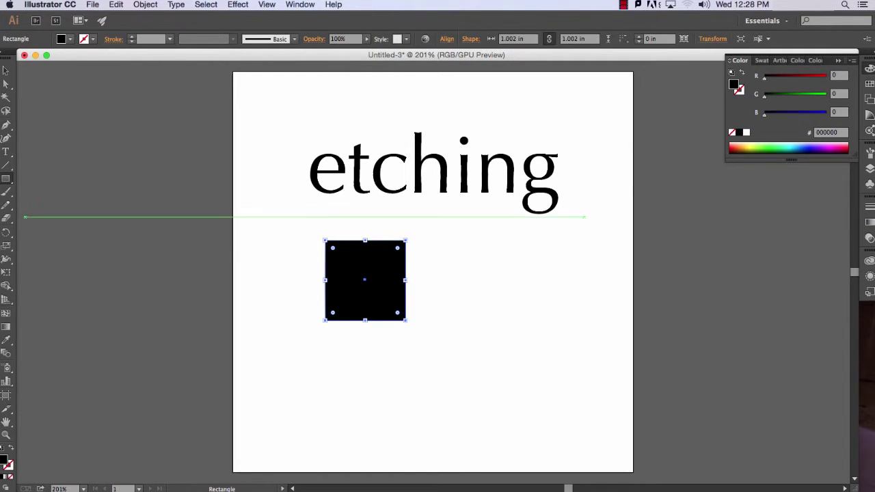
Draw a black circle right of the square and a five-point star below them
{"action": "left_click_drag", "start_coordinate": [5, 179], "coordinate": [36, 204]}
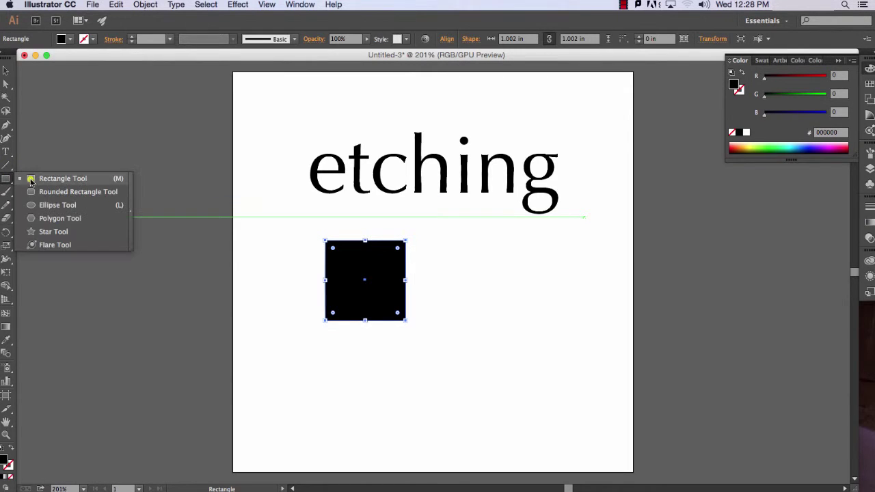
{"action": "left_click", "coordinate": [37, 204]}
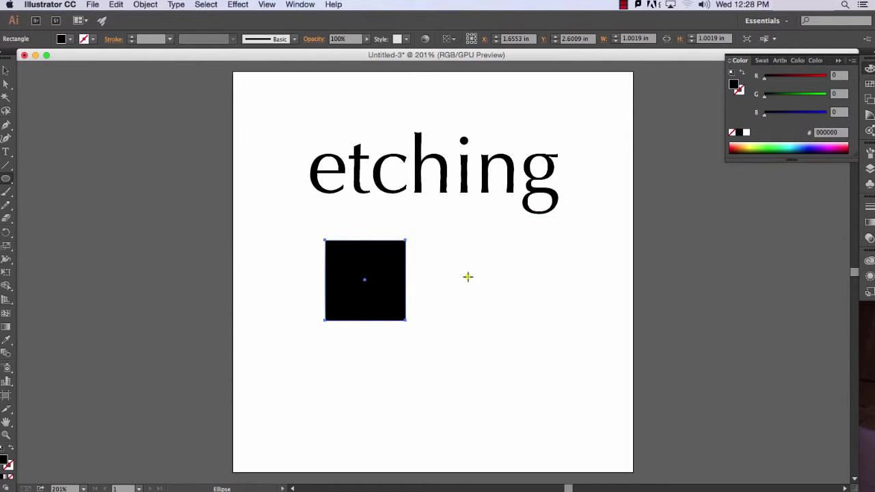
{"action": "left_click_drag", "start_coordinate": [468, 277], "coordinate": [525, 334]}
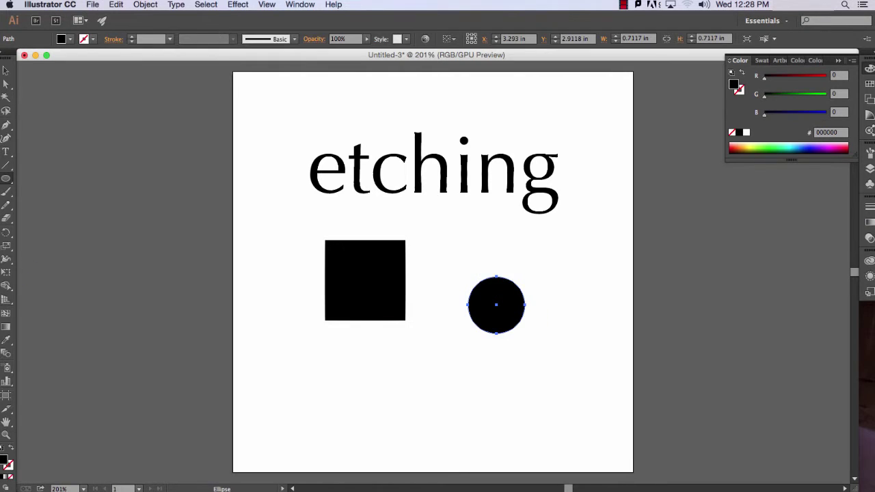
{"action": "left_click_drag", "start_coordinate": [4, 183], "coordinate": [31, 231]}
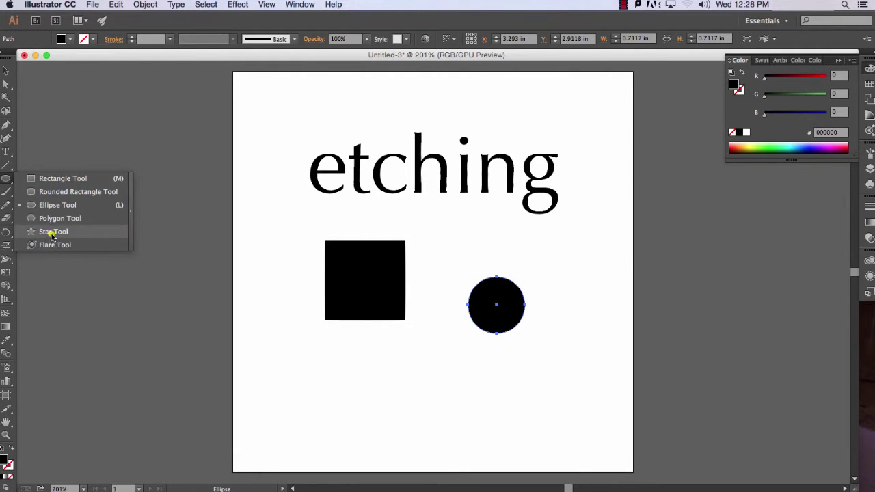
{"action": "left_click_drag", "start_coordinate": [423, 366], "coordinate": [454, 410]}
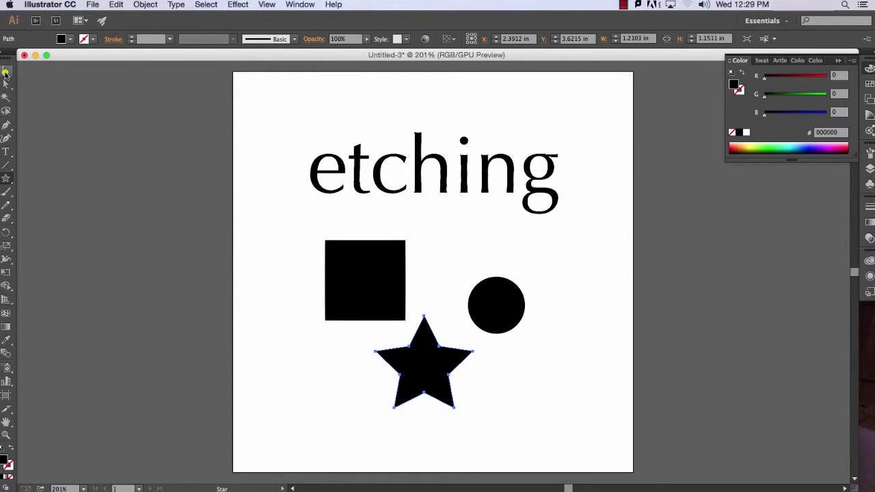
{"action": "left_click", "coordinate": [5, 70]}
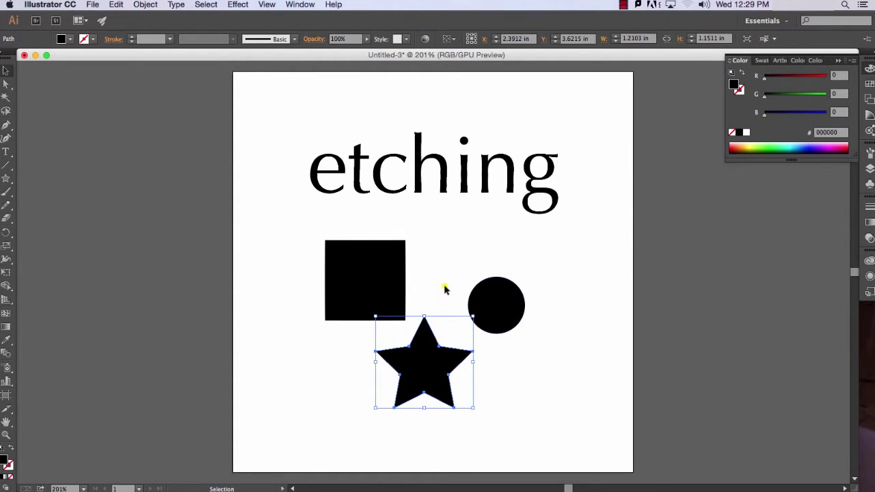
Give the square no fill, a red stroke and a 0.1 pt stroke weight
{"action": "left_click", "coordinate": [362, 267]}
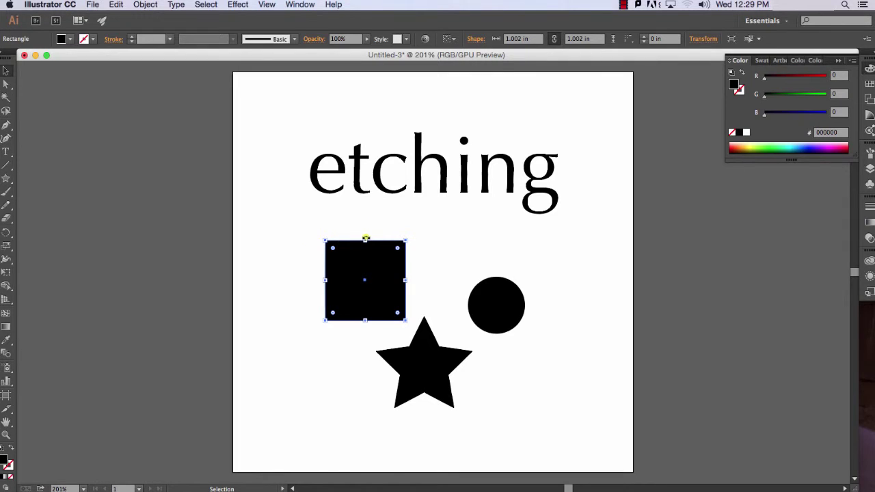
{"action": "left_click", "coordinate": [70, 39]}
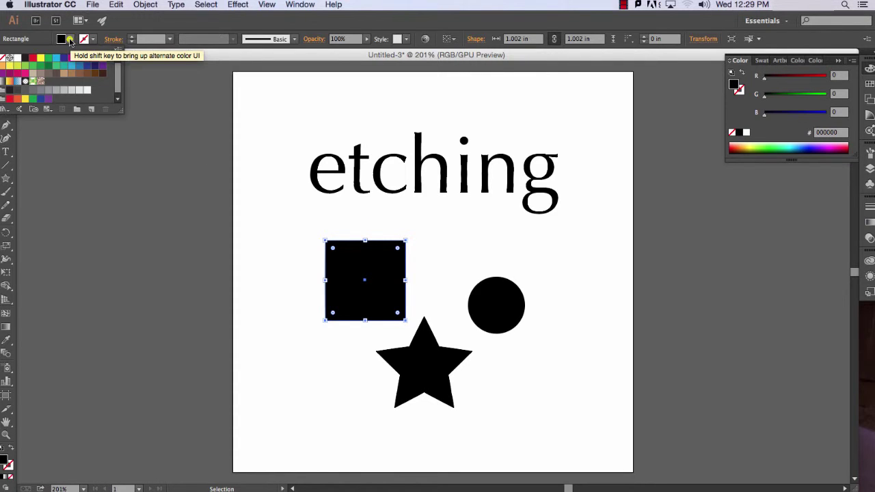
{"action": "left_click", "coordinate": [4, 59]}
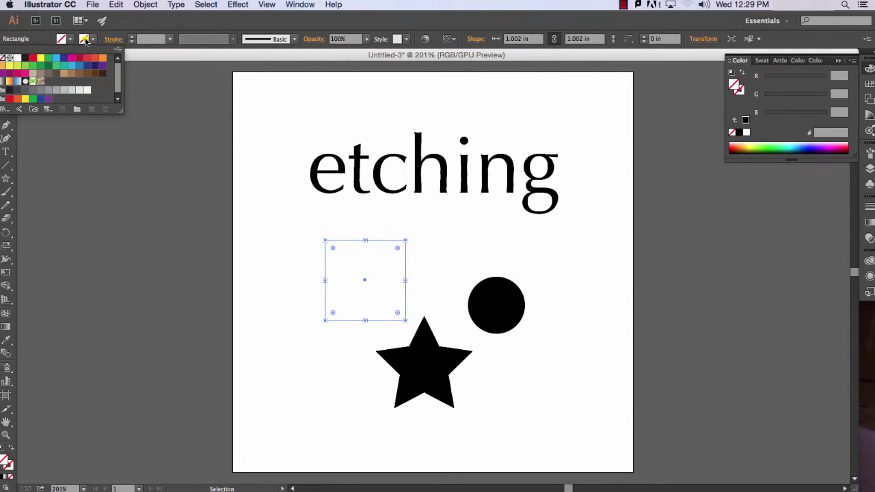
{"action": "left_click", "coordinate": [737, 93]}
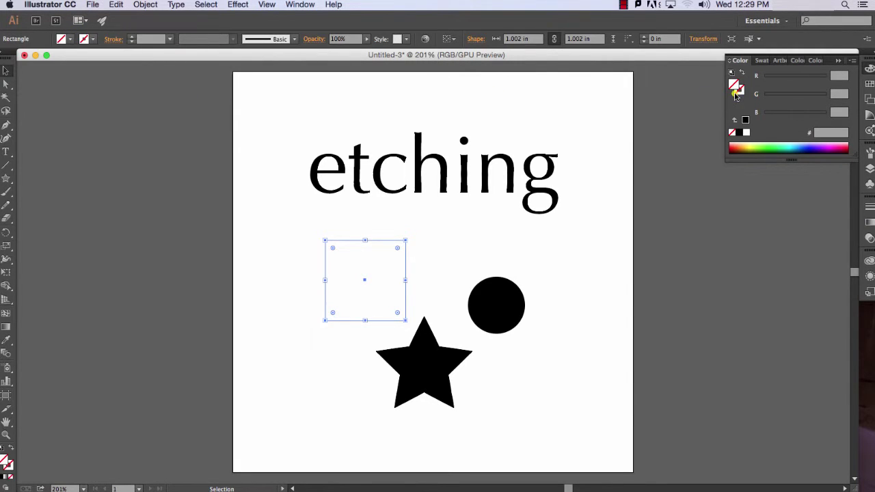
{"action": "left_click", "coordinate": [739, 90]}
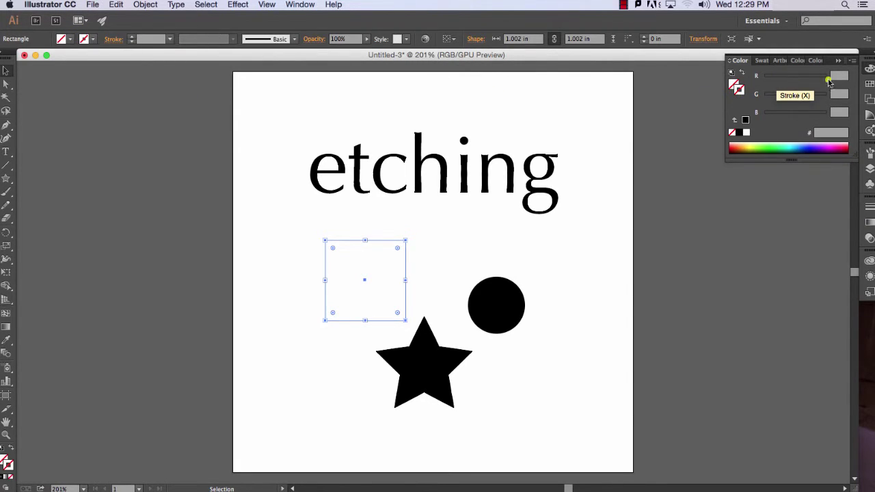
{"action": "left_click_drag", "start_coordinate": [765, 77], "coordinate": [826, 80]}
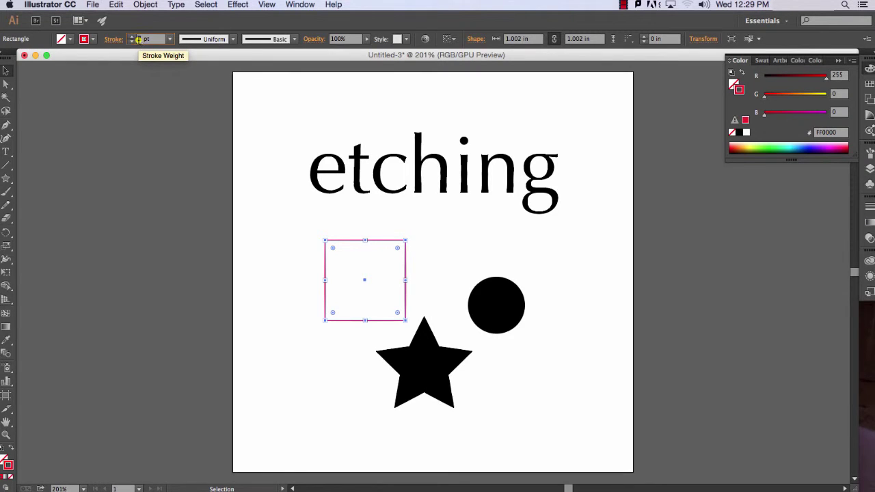
{"action": "left_click", "coordinate": [145, 39]}
{"action": "type", "text": "0.1"}
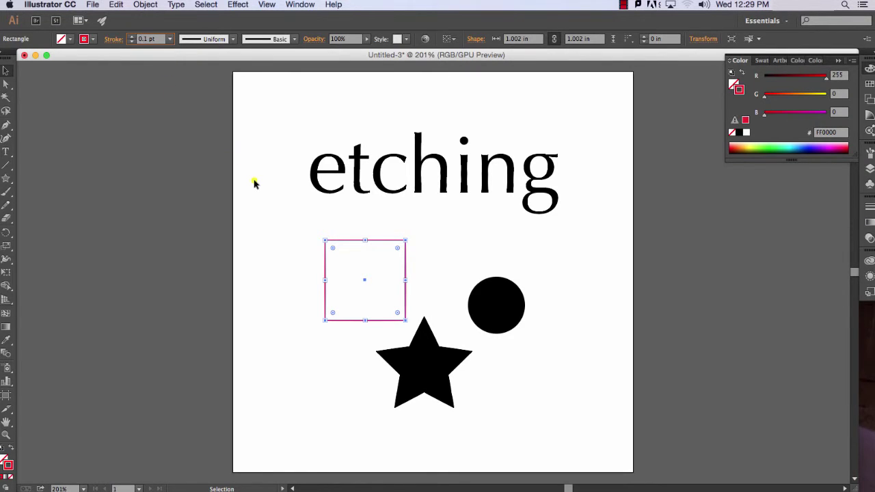
{"action": "left_click", "coordinate": [302, 219]}
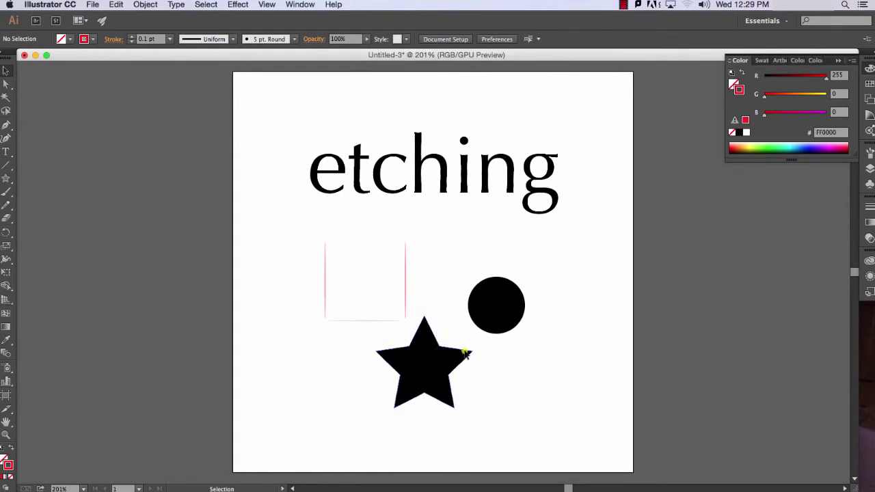
Remove the star and circle fills and give both red 0.1 pt strokes
{"action": "left_click_drag", "start_coordinate": [371, 404], "coordinate": [487, 328]}
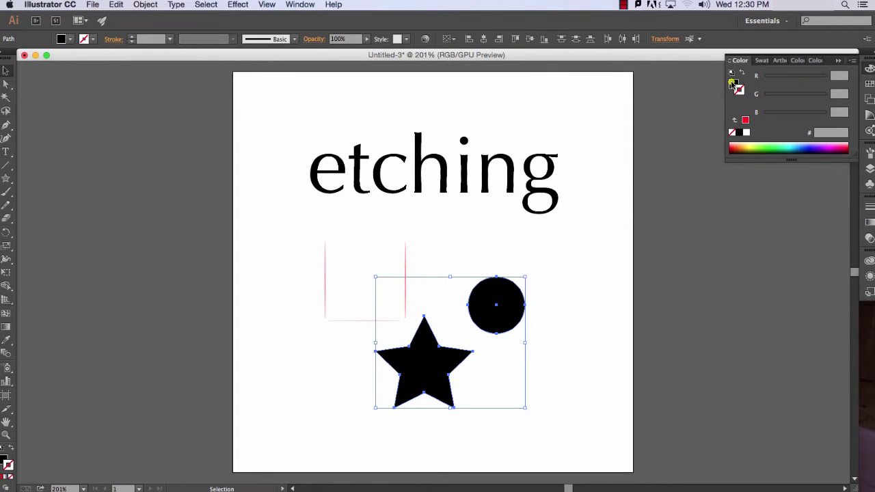
{"action": "left_click", "coordinate": [733, 133]}
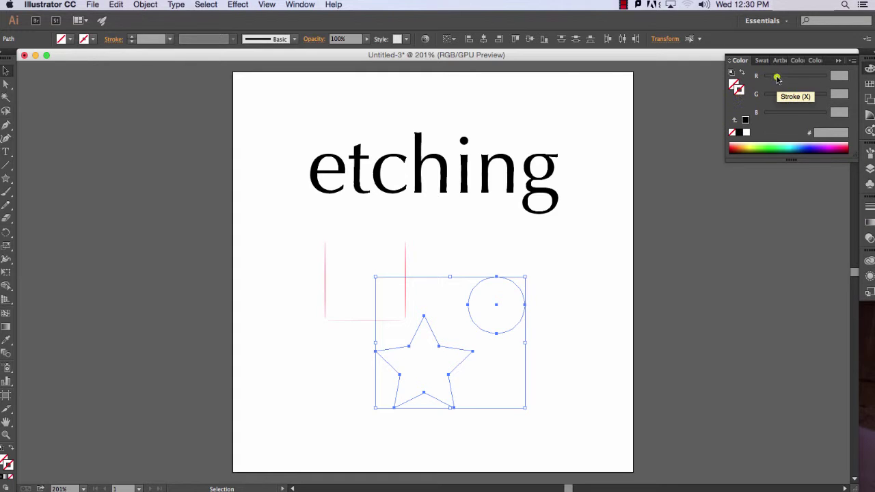
{"action": "left_click_drag", "start_coordinate": [766, 77], "coordinate": [835, 76]}
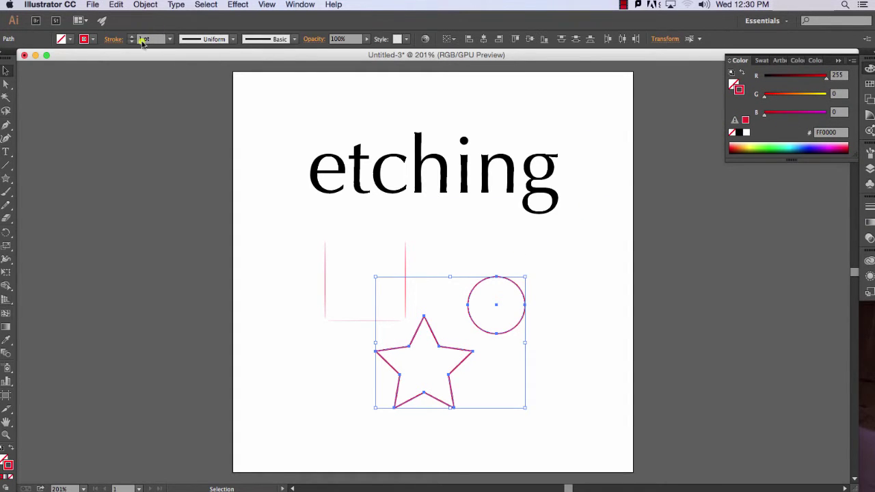
{"action": "left_click", "coordinate": [140, 42]}
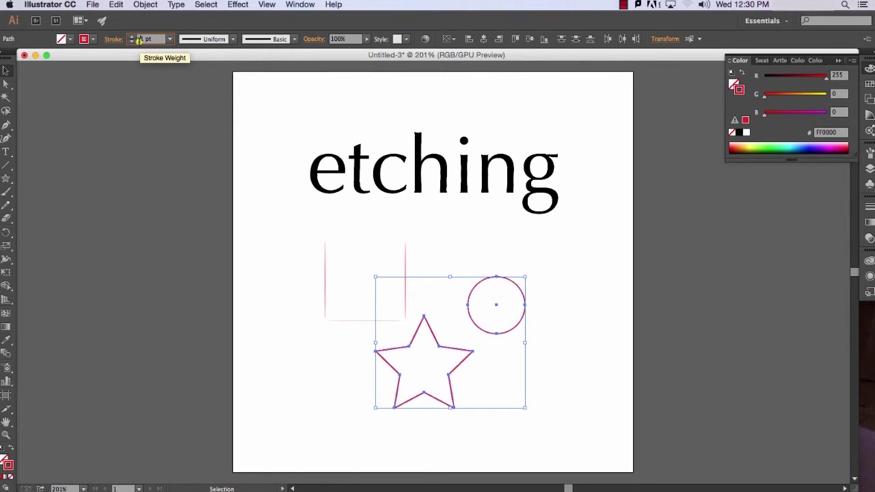
{"action": "type", "text": "0.1"}
{"action": "key", "text": "Return"}
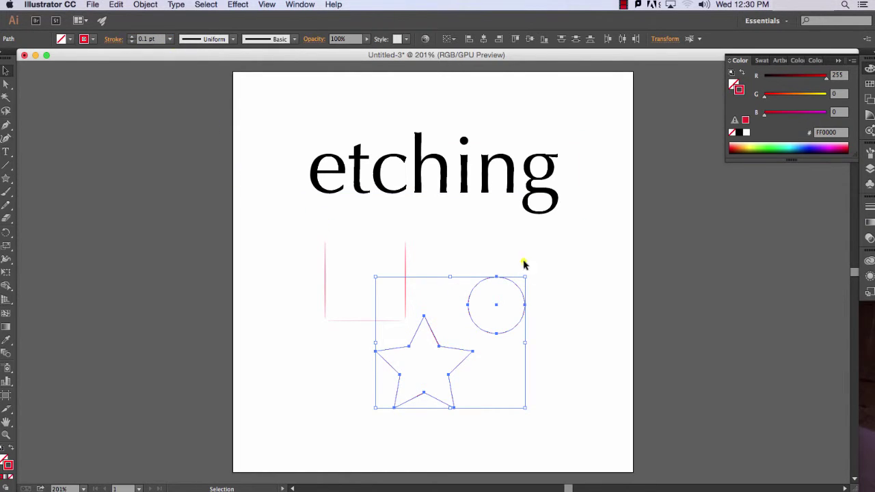
{"action": "left_click", "coordinate": [519, 252]}
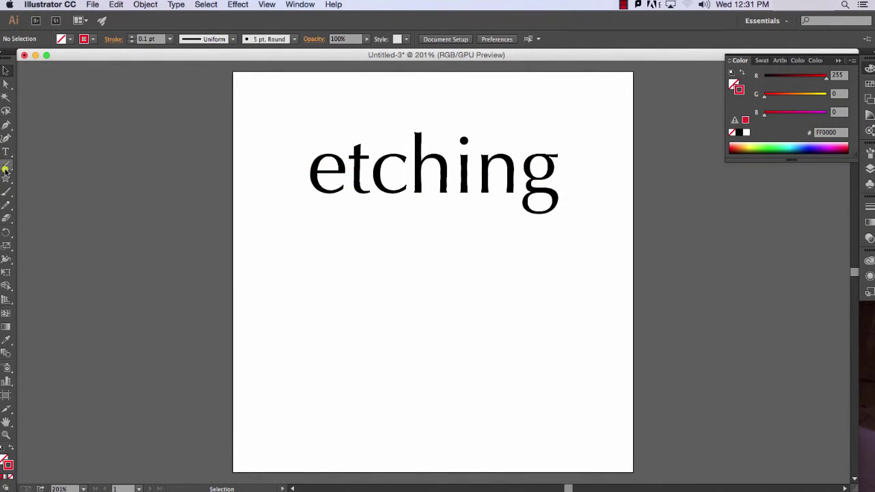
Draw a wide rectangle below etching and move it straight up to frame the word
{"action": "left_click", "coordinate": [7, 181]}
{"action": "left_click_drag", "start_coordinate": [7, 180], "coordinate": [48, 178]}
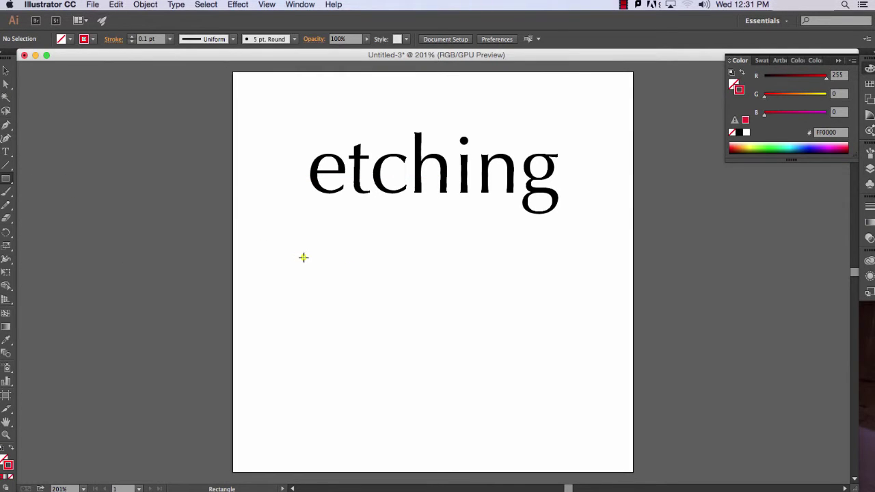
{"action": "left_click_drag", "start_coordinate": [300, 257], "coordinate": [576, 395]}
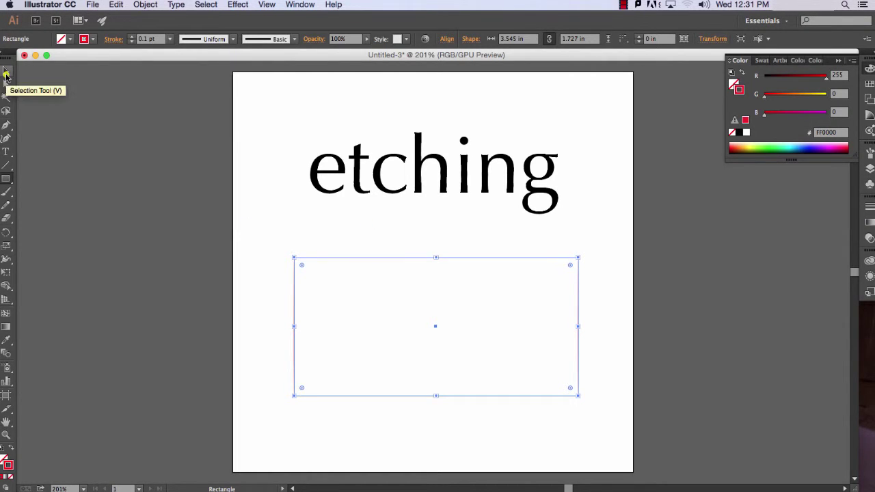
{"action": "left_click", "coordinate": [5, 71]}
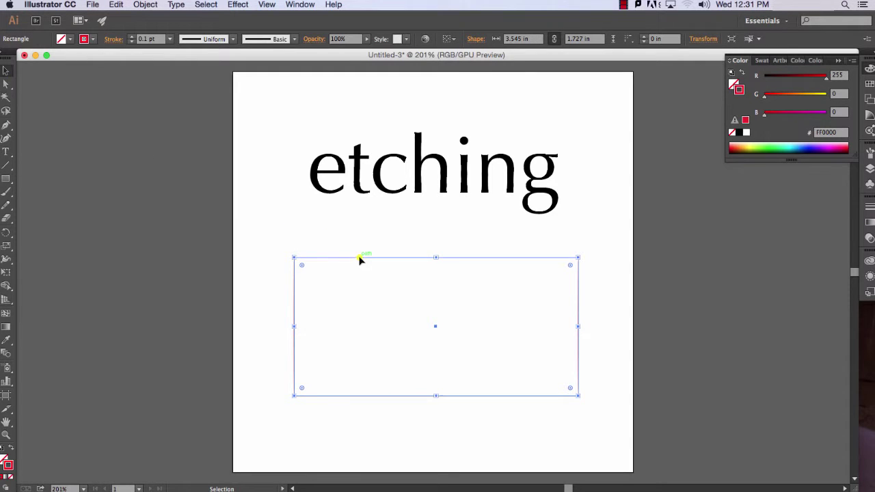
{"action": "left_click_drag", "start_coordinate": [359, 260], "coordinate": [356, 103]}
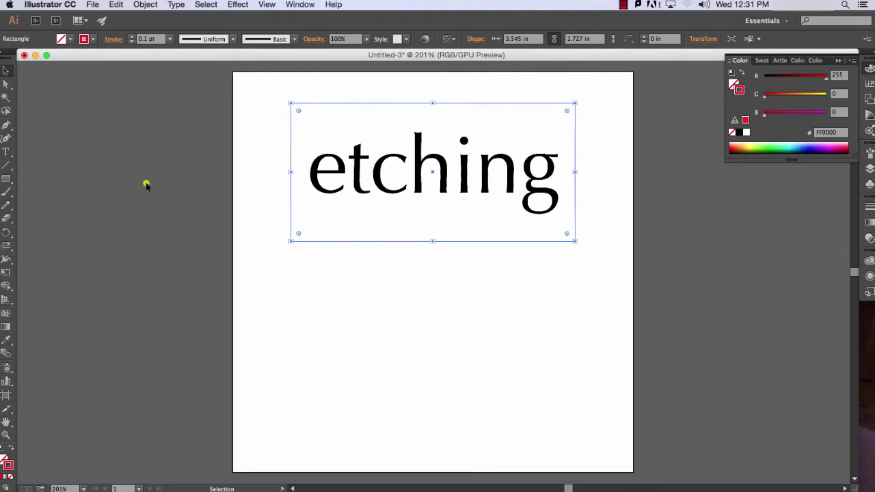
Draw two vertical fold lines across the rectangle, then reselect the rectangle
{"action": "left_click", "coordinate": [6, 169]}
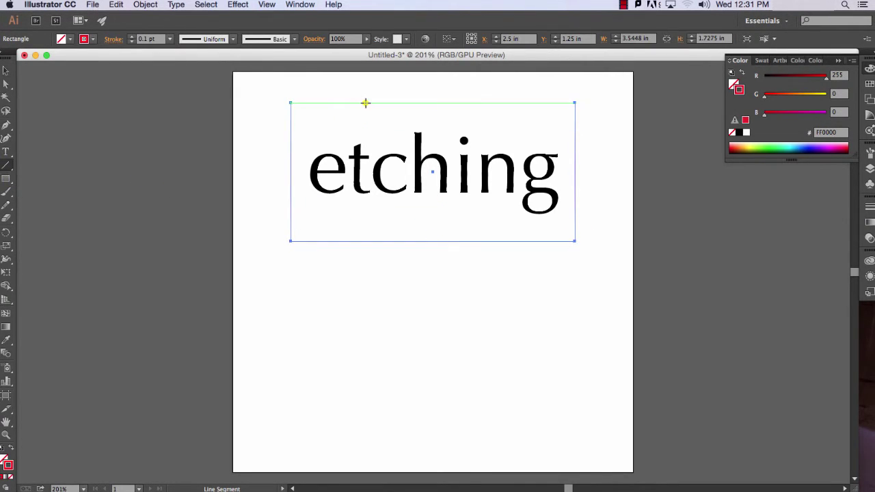
{"action": "left_click_drag", "start_coordinate": [365, 103], "coordinate": [365, 241]}
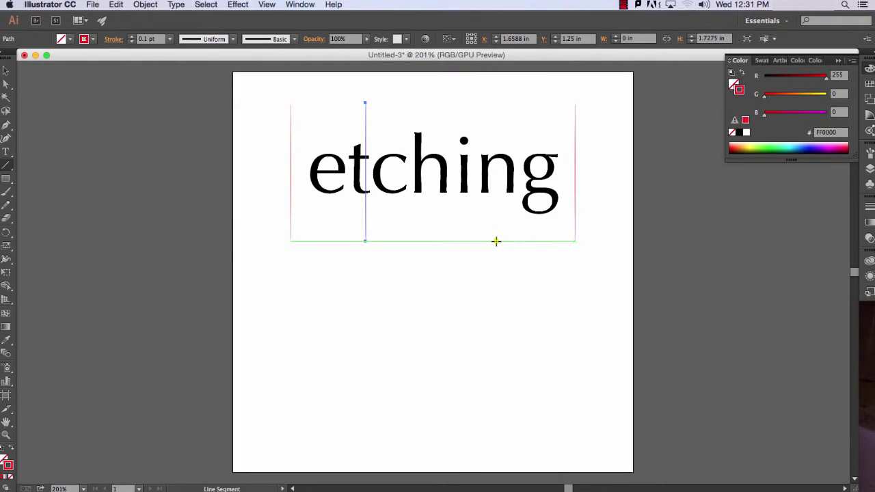
{"action": "left_click_drag", "start_coordinate": [496, 240], "coordinate": [497, 102]}
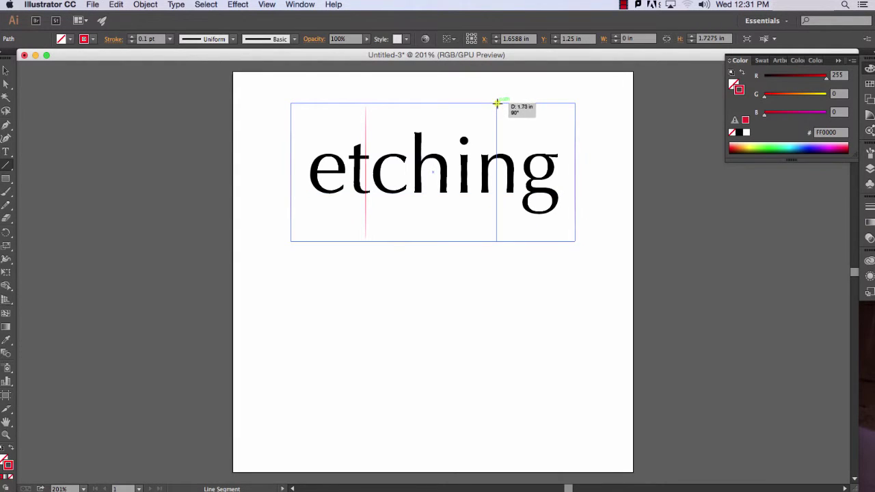
{"action": "left_click", "coordinate": [496, 102]}
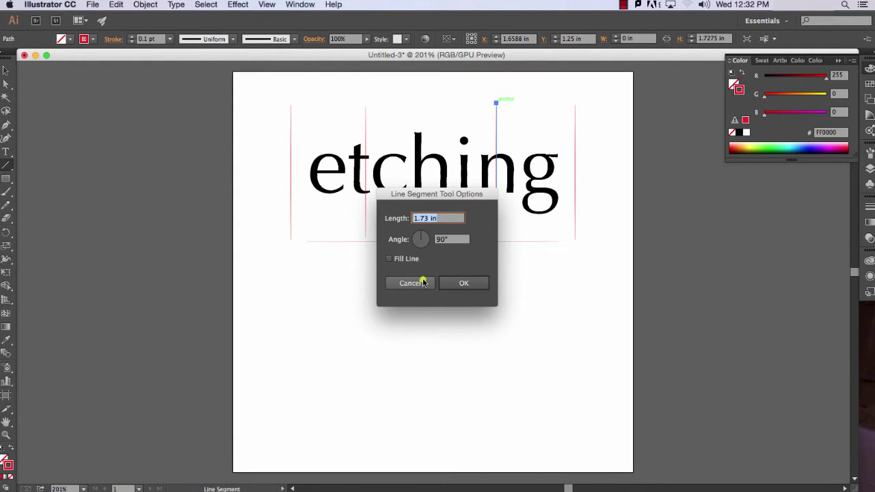
{"action": "left_click", "coordinate": [422, 282]}
{"action": "left_click", "coordinate": [7, 70]}
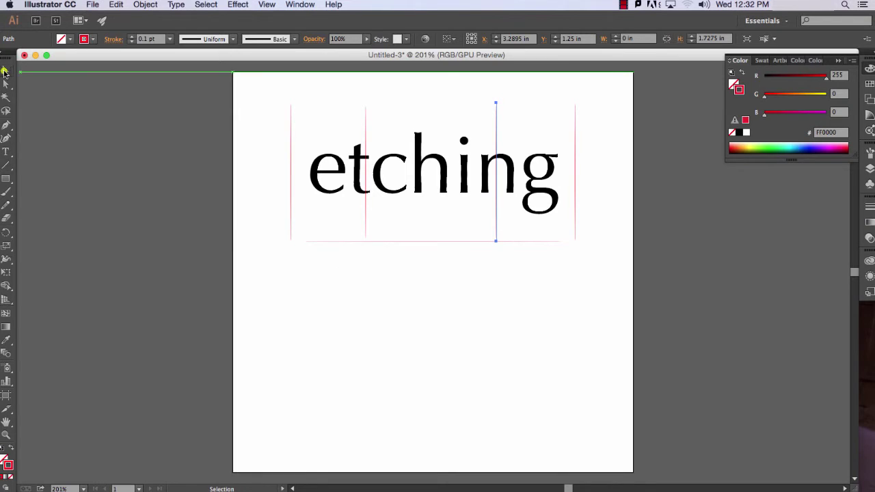
{"action": "left_click", "coordinate": [383, 264]}
{"action": "left_click", "coordinate": [311, 242]}
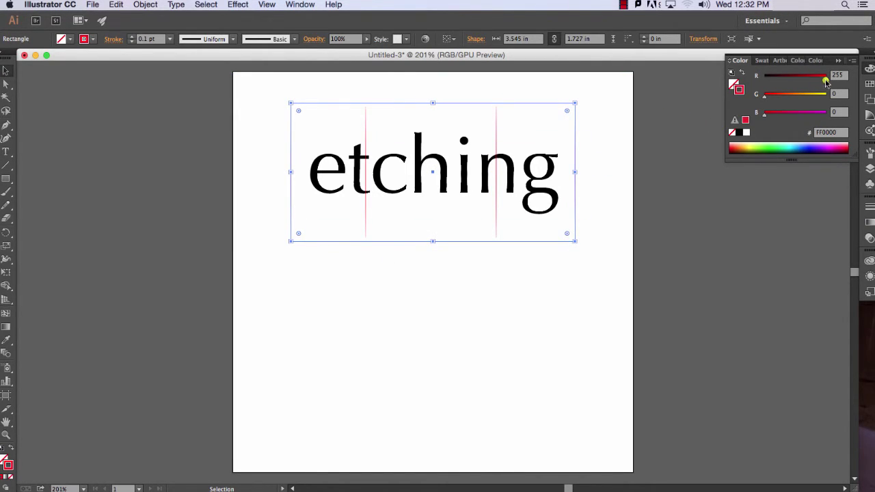
Set the rectangle's stroke to pure blue (R 0, B 255), then deselect everything
{"action": "left_click_drag", "start_coordinate": [826, 80], "coordinate": [764, 77]}
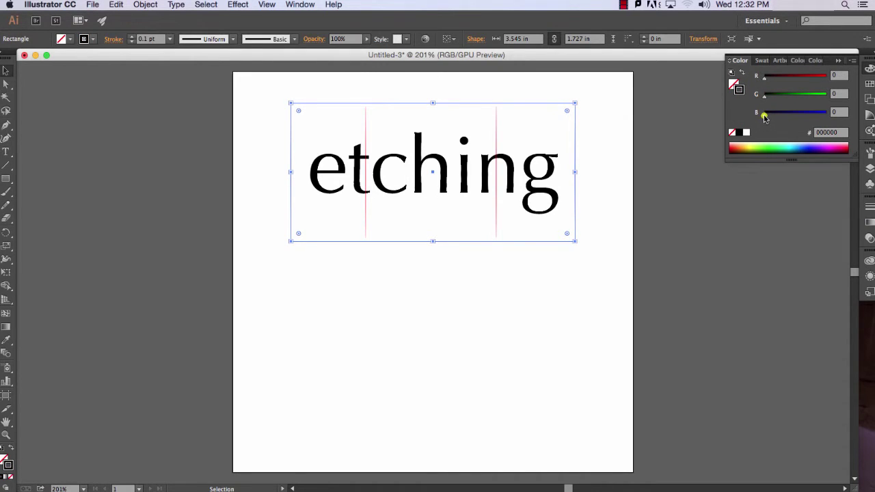
{"action": "left_click_drag", "start_coordinate": [765, 118], "coordinate": [827, 116]}
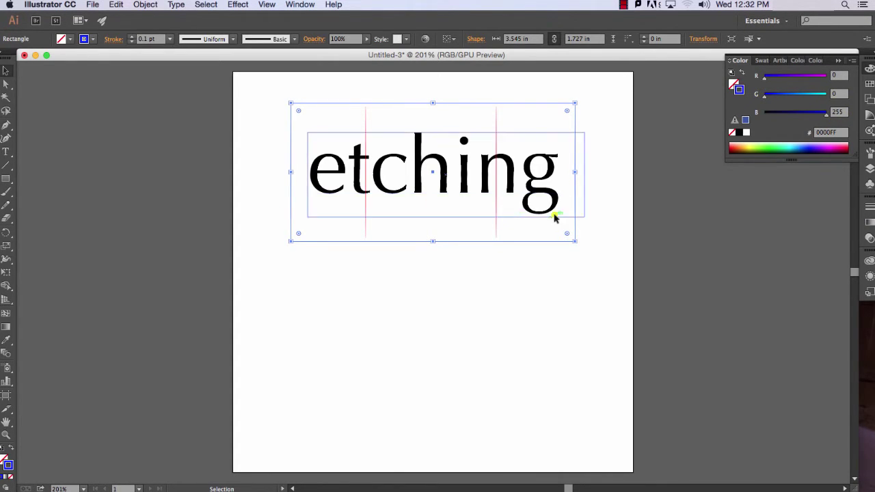
{"action": "left_click", "coordinate": [606, 213]}
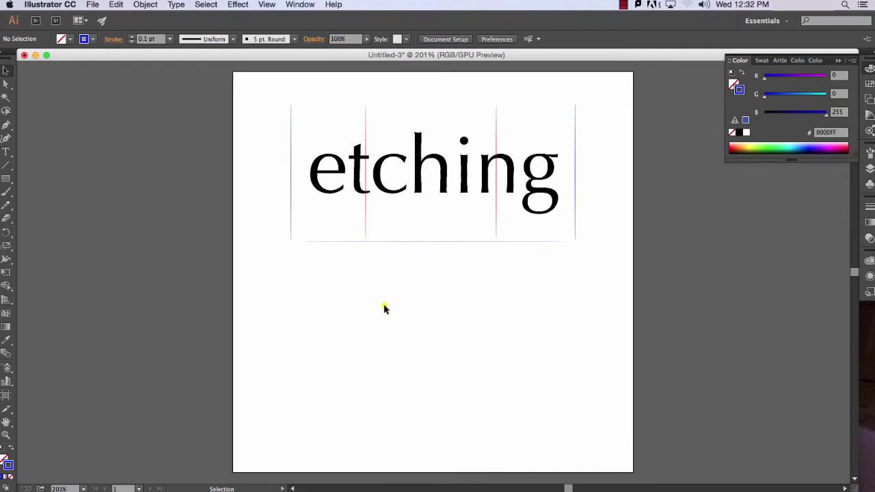
{"action": "left_click", "coordinate": [387, 242]}
Save the document as Untitled-3.ai on the Desktop, bringing up Illustrator Options
{"action": "left_click", "coordinate": [93, 5]}
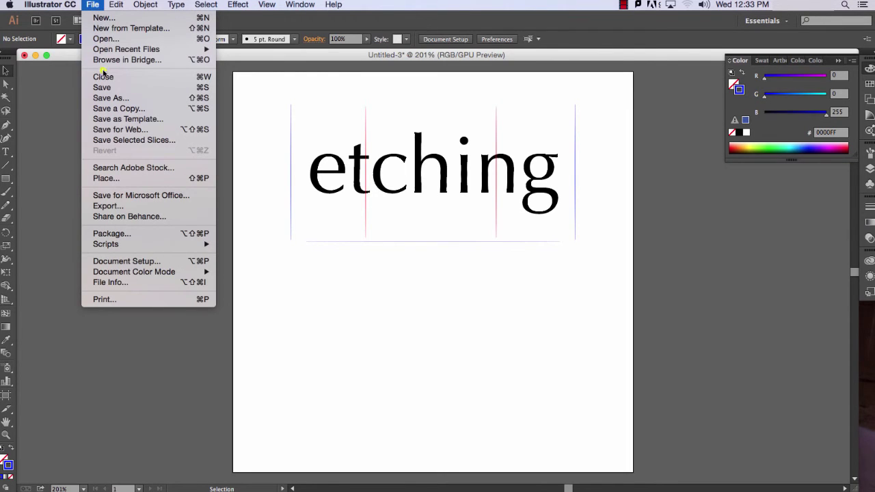
{"action": "left_click", "coordinate": [102, 88]}
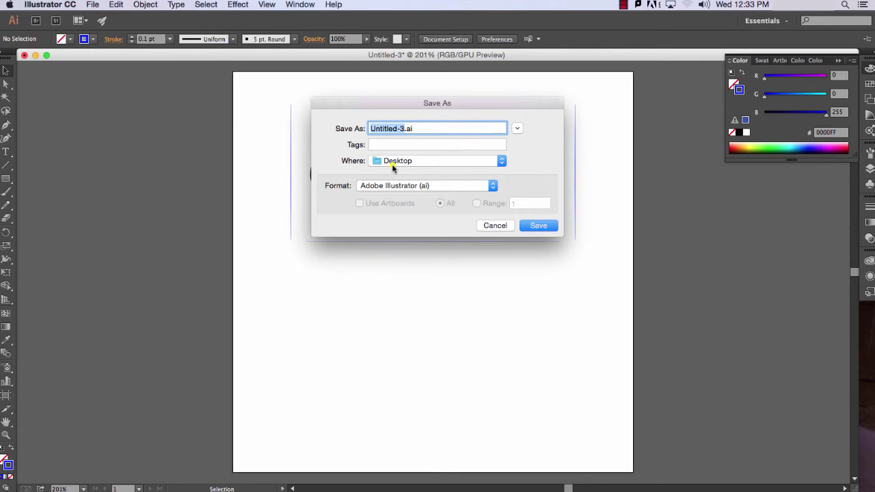
{"action": "left_click", "coordinate": [397, 161]}
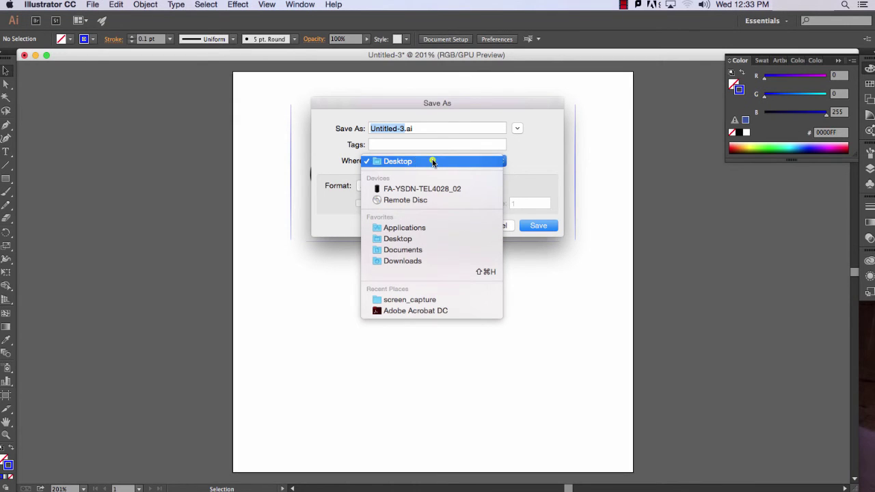
{"action": "left_click", "coordinate": [497, 173]}
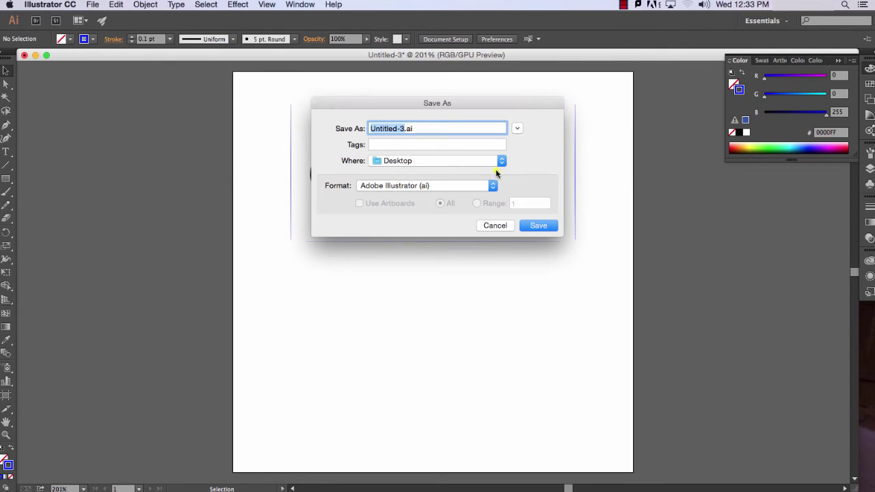
{"action": "left_click", "coordinate": [534, 225]}
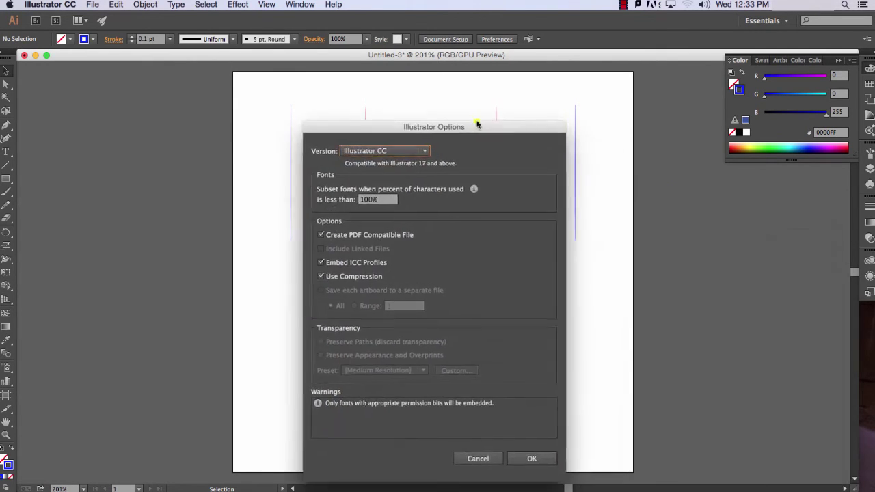
{"action": "left_click_drag", "start_coordinate": [755, 222], "coordinate": [466, 89]}
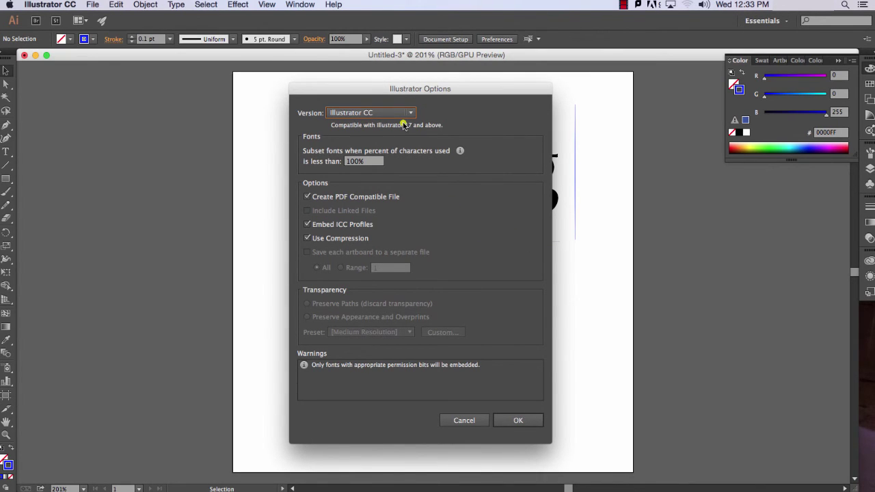
Set the save version to Illustrator CS6, confirm, and accept the legacy-format warning
{"action": "left_click", "coordinate": [377, 113]}
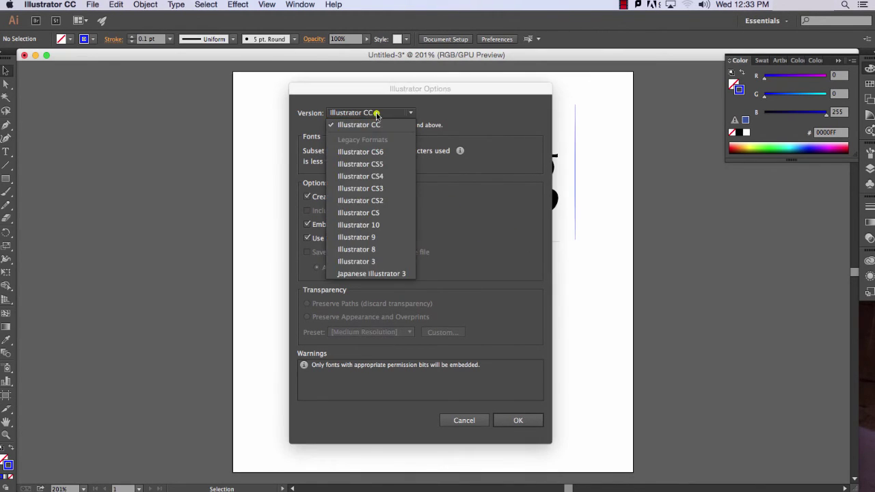
{"action": "left_click", "coordinate": [378, 152]}
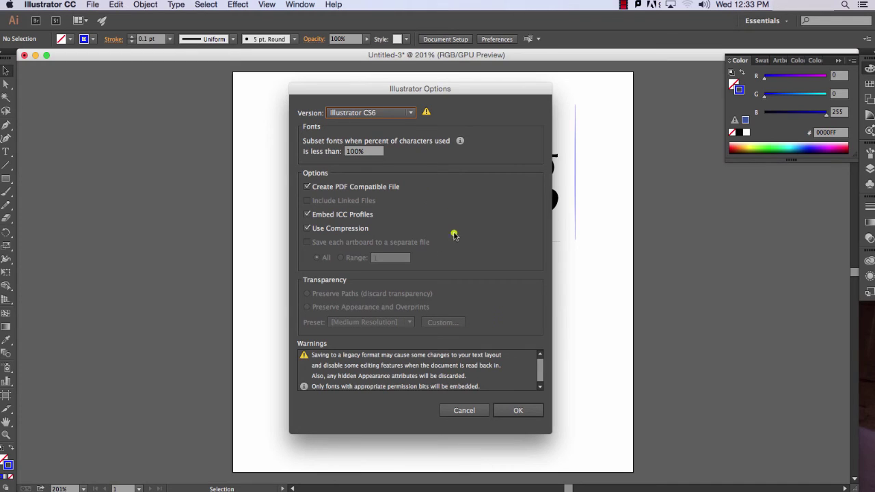
{"action": "left_click", "coordinate": [516, 412]}
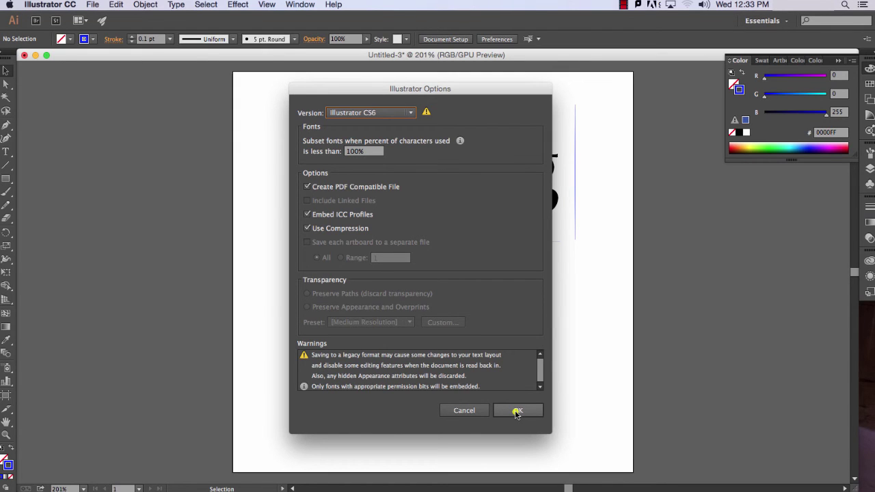
{"action": "left_click", "coordinate": [517, 411]}
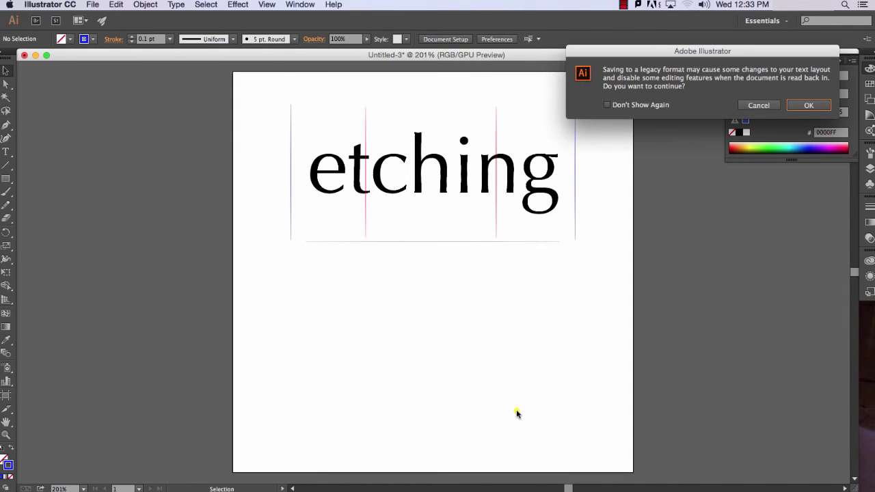
{"action": "left_click", "coordinate": [807, 106]}
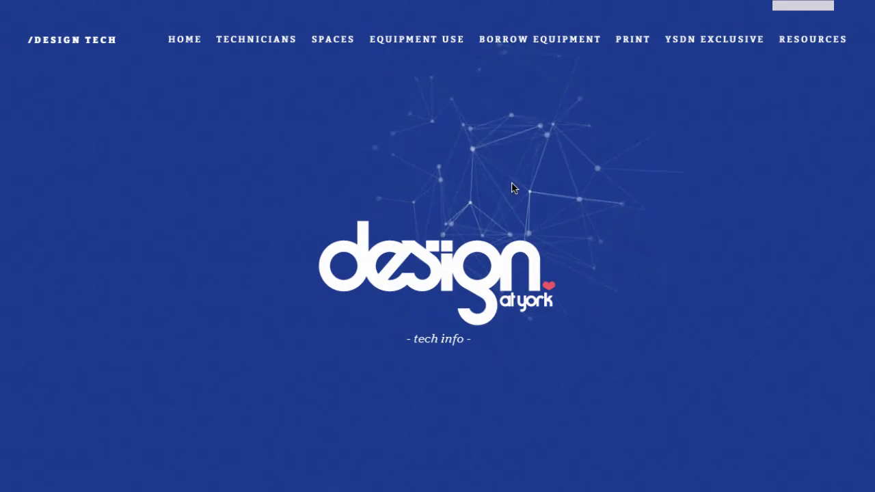